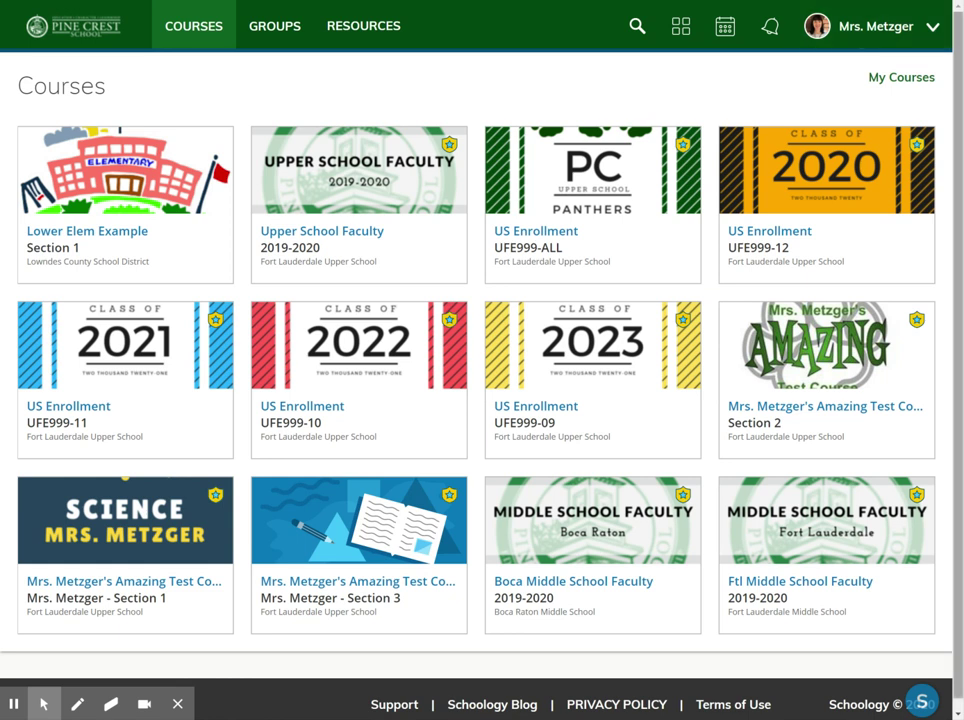
Step: Open the materials page of the Amazing Test Course, Section 2, and view the kinds of material that can be added
{"action": "left_click", "coordinate": [815, 393]}
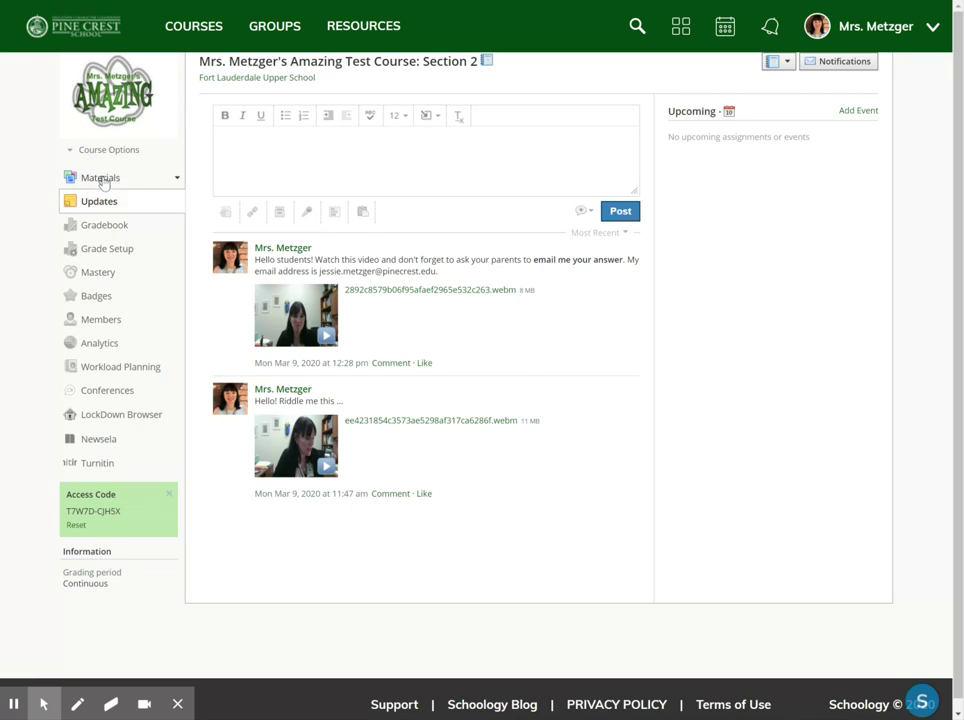
{"action": "left_click", "coordinate": [101, 178]}
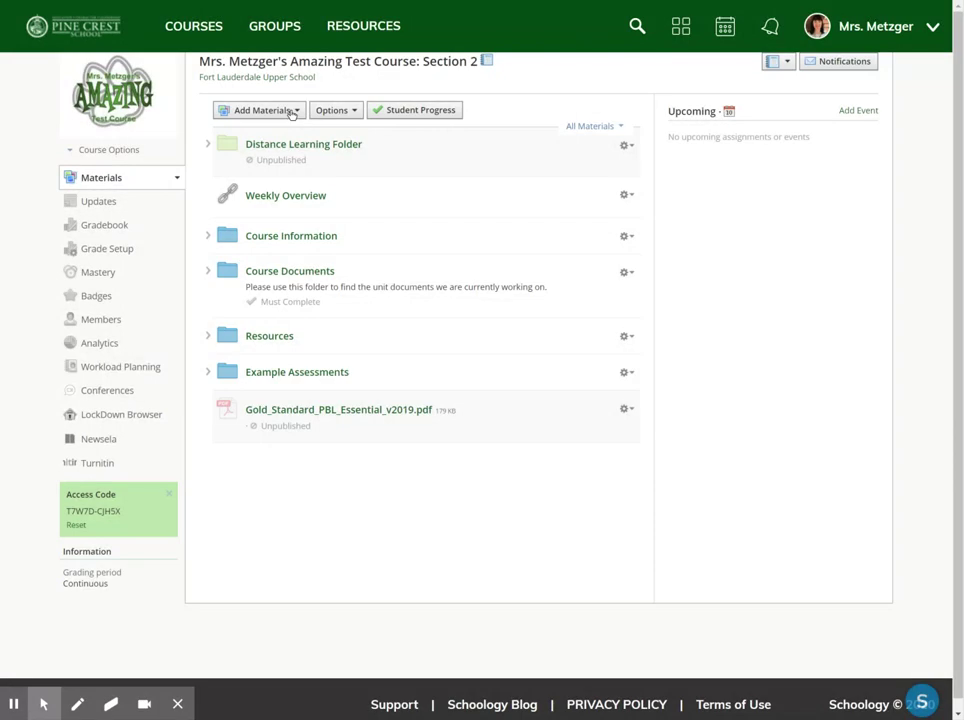
{"action": "left_click", "coordinate": [296, 111]}
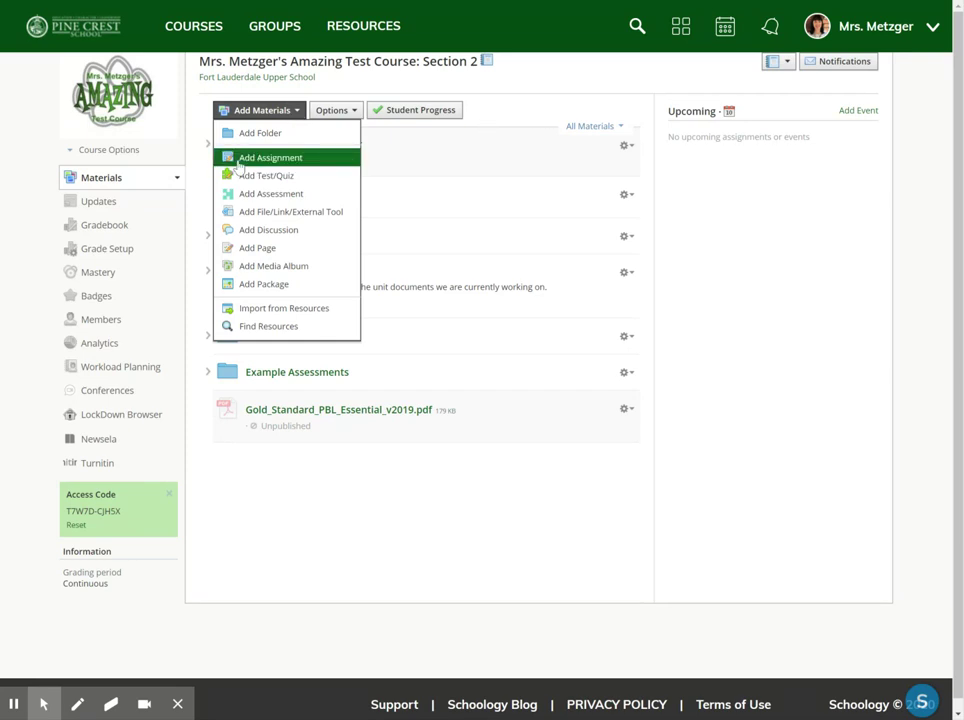
{"action": "left_click", "coordinate": [459, 140]}
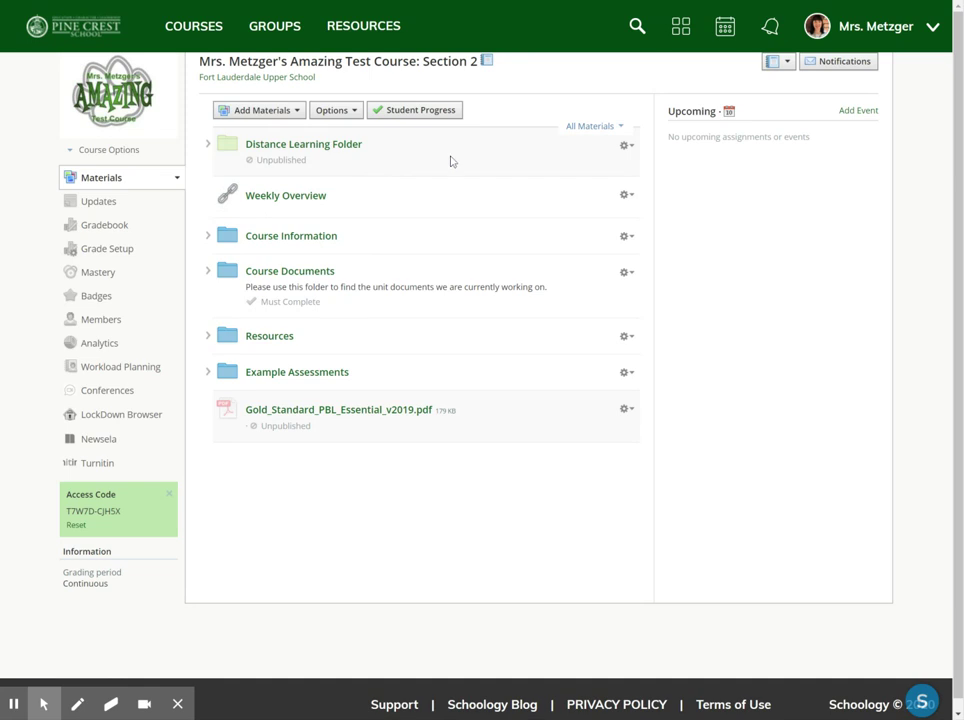
Step: Start a new assignment directly below the Weekly Overview link and set its category to Ungraded
{"action": "mouse_move", "coordinate": [435, 182]}
{"action": "mouse_move", "coordinate": [391, 226]}
{"action": "left_click", "coordinate": [391, 220]}
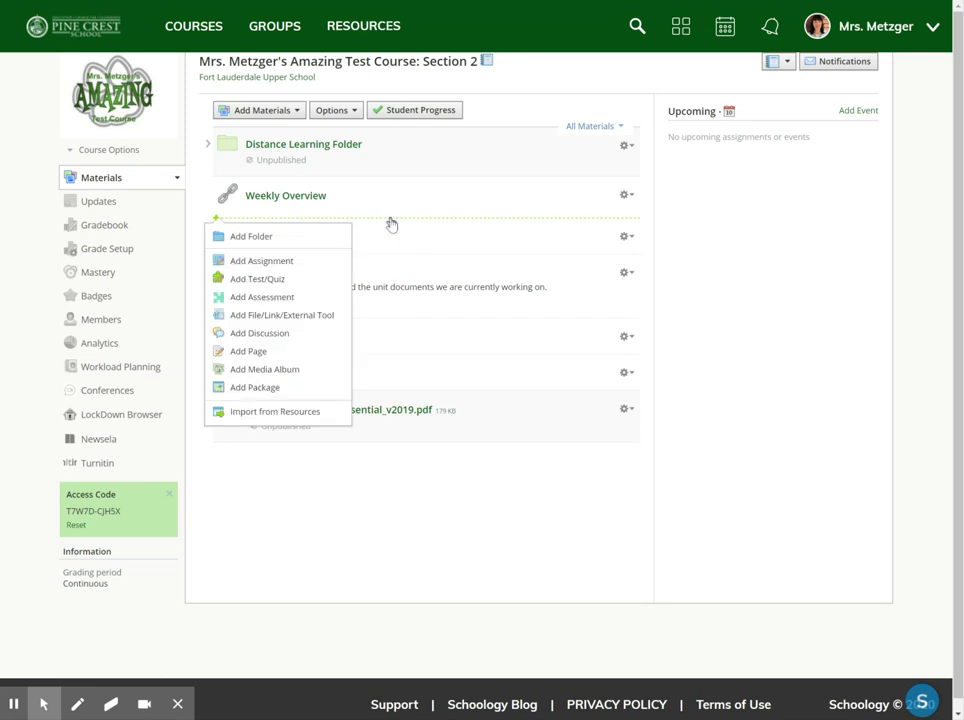
{"action": "left_click", "coordinate": [285, 264]}
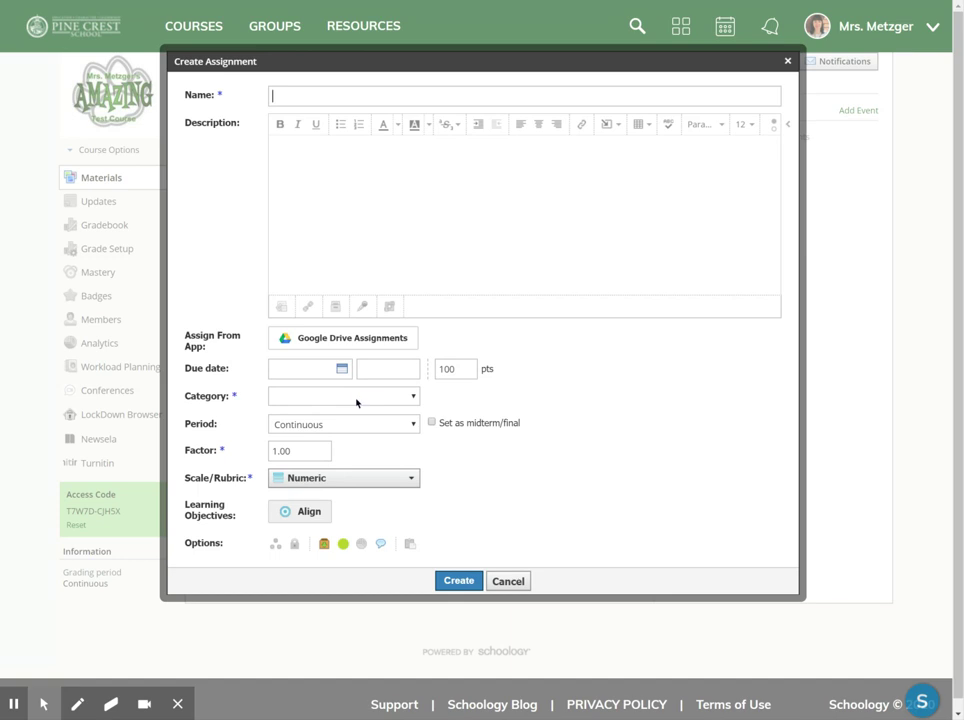
{"action": "left_click", "coordinate": [356, 399]}
{"action": "left_click", "coordinate": [356, 411]}
{"action": "mouse_move", "coordinate": [351, 403]}
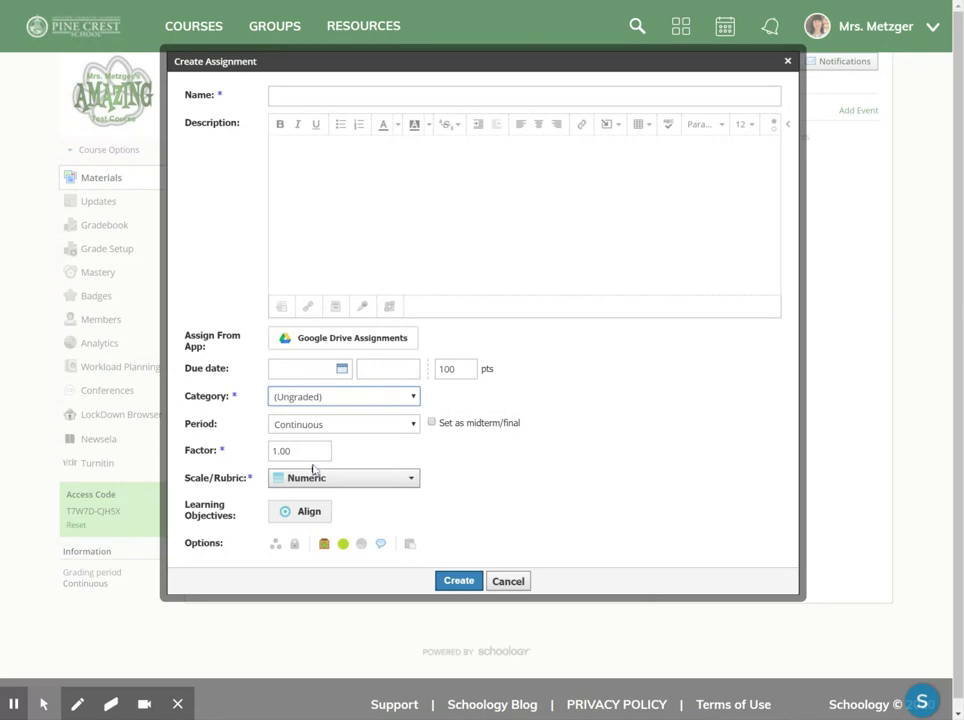
Step: Name the assignment "Personal Introduction"
{"action": "left_click", "coordinate": [318, 95]}
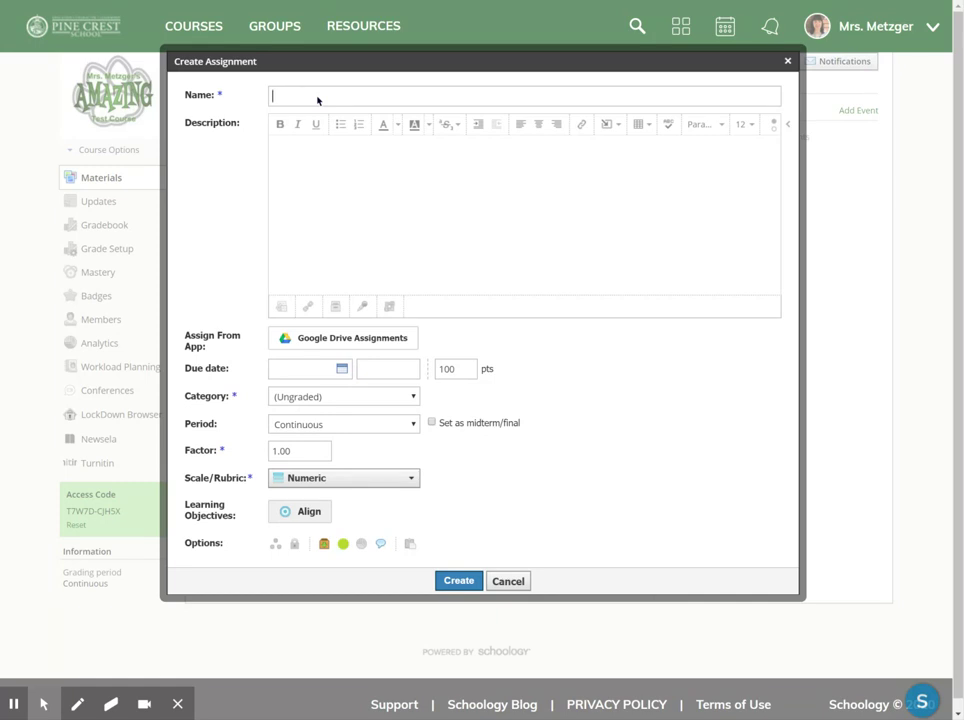
{"action": "type", "text": "PErsonal"}
{"action": "key", "text": "BackSpace"}
{"action": "key", "text": "BackSpace"}
{"action": "key", "text": "BackSpace"}
{"action": "key", "text": "BackSpace"}
{"action": "key", "text": "BackSpace"}
{"action": "key", "text": "BackSpace"}
{"action": "key", "text": "BackSpace"}
{"action": "type", "text": "ersonal Introduction"}
{"action": "key", "text": "Tab"}
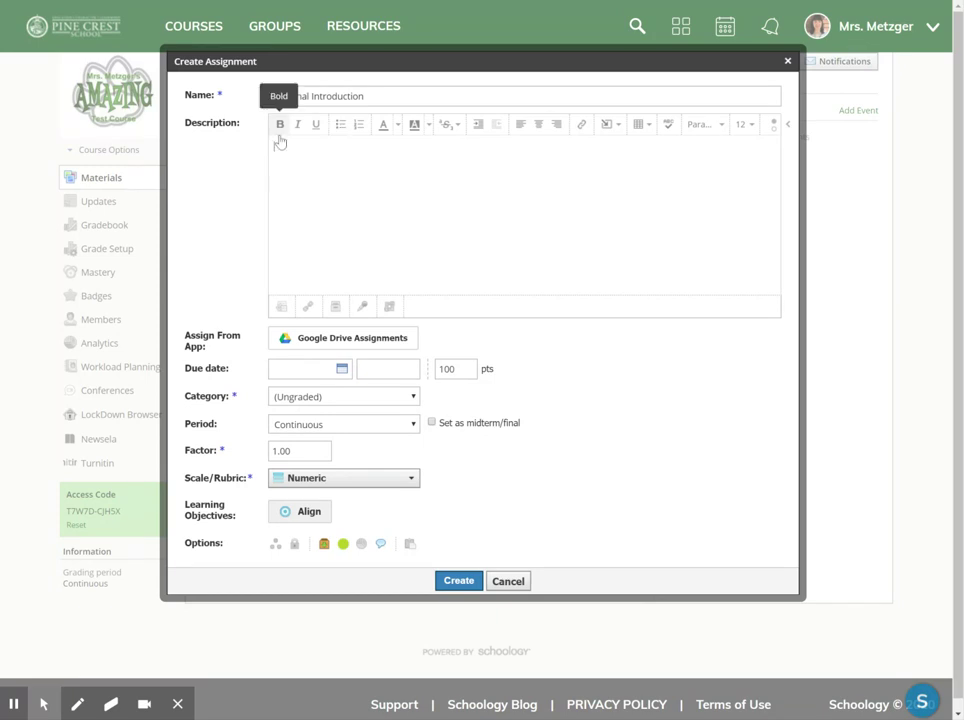
Step: Enter "Instructions go here." as the assignment description and look through the content types that can be inserted
{"action": "type", "text": "Instructio"}
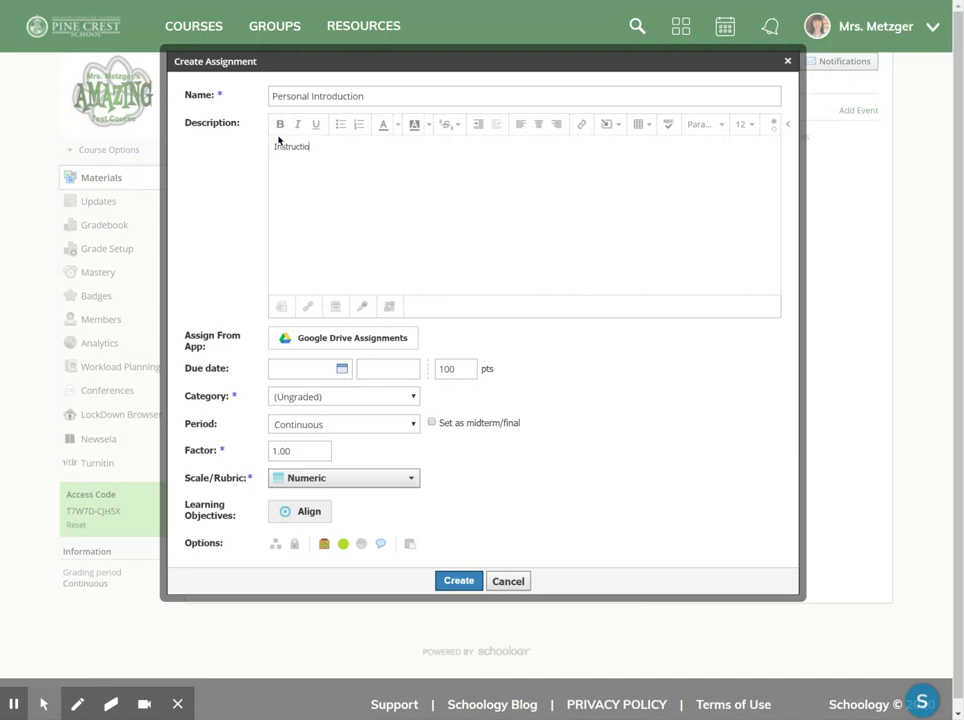
{"action": "type", "text": "s go here."}
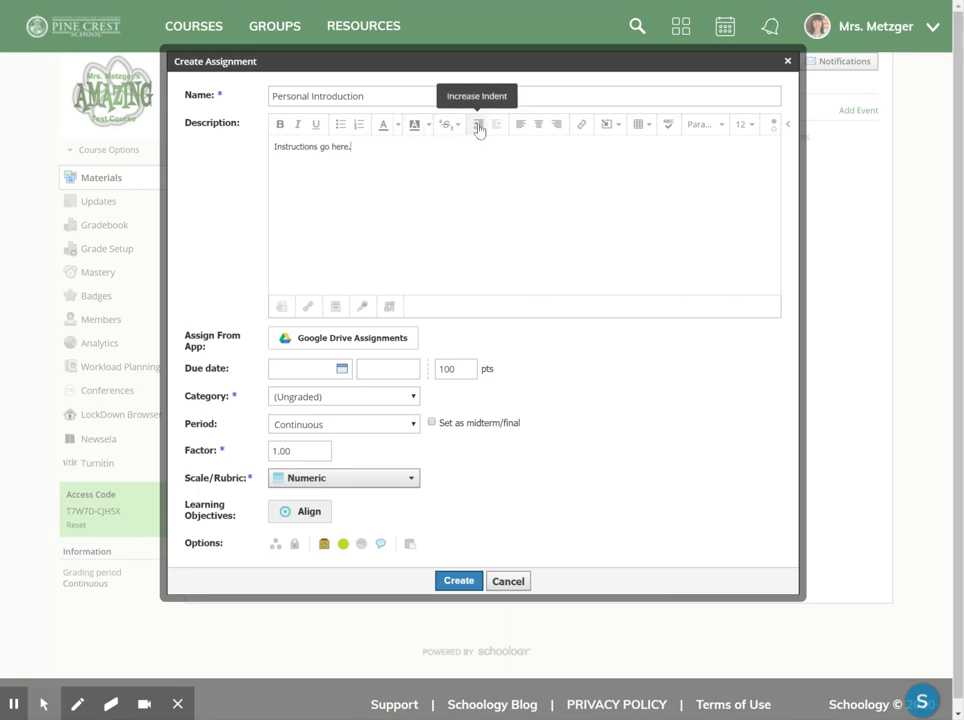
{"action": "left_click", "coordinate": [620, 127]}
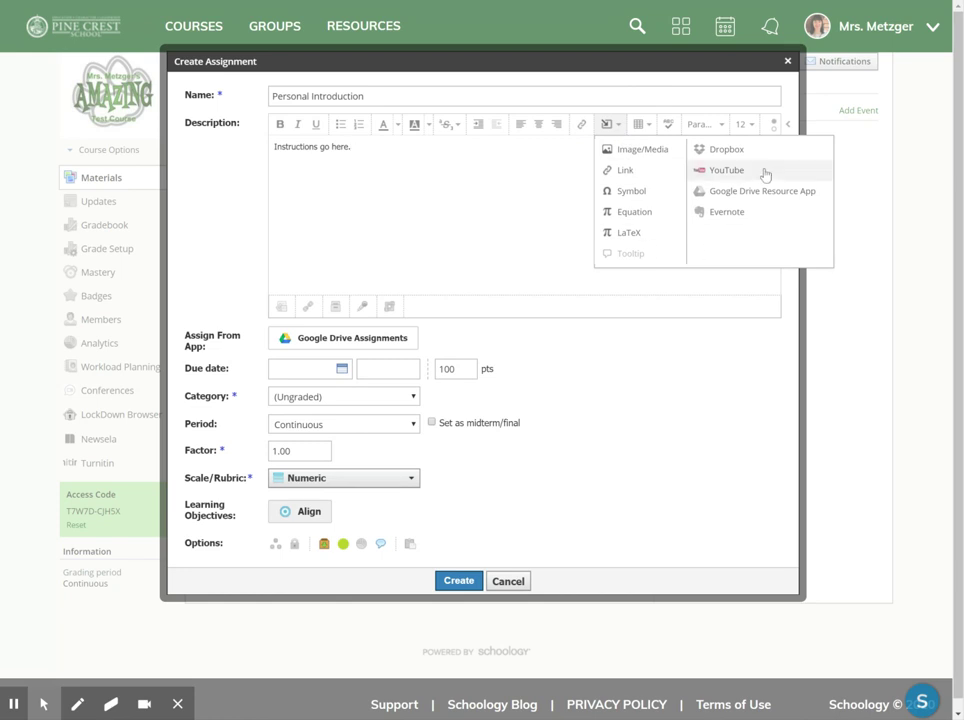
{"action": "key", "text": "Escape"}
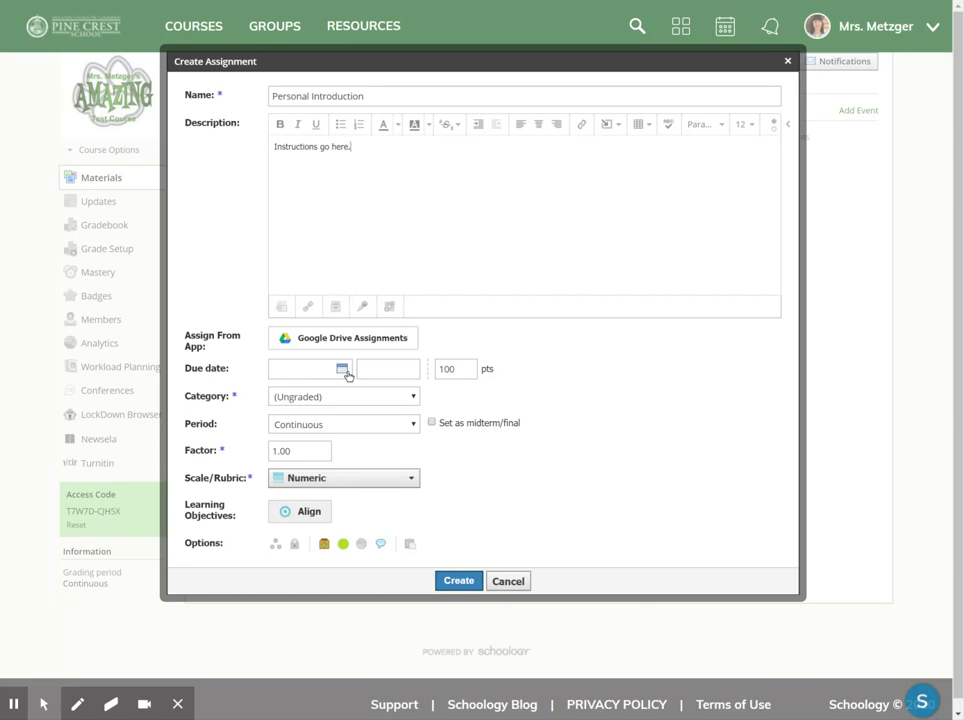
Step: Set the assignment's due date to 3/12/20 at 3:00PM and its value to 10 points
{"action": "left_click", "coordinate": [345, 371]}
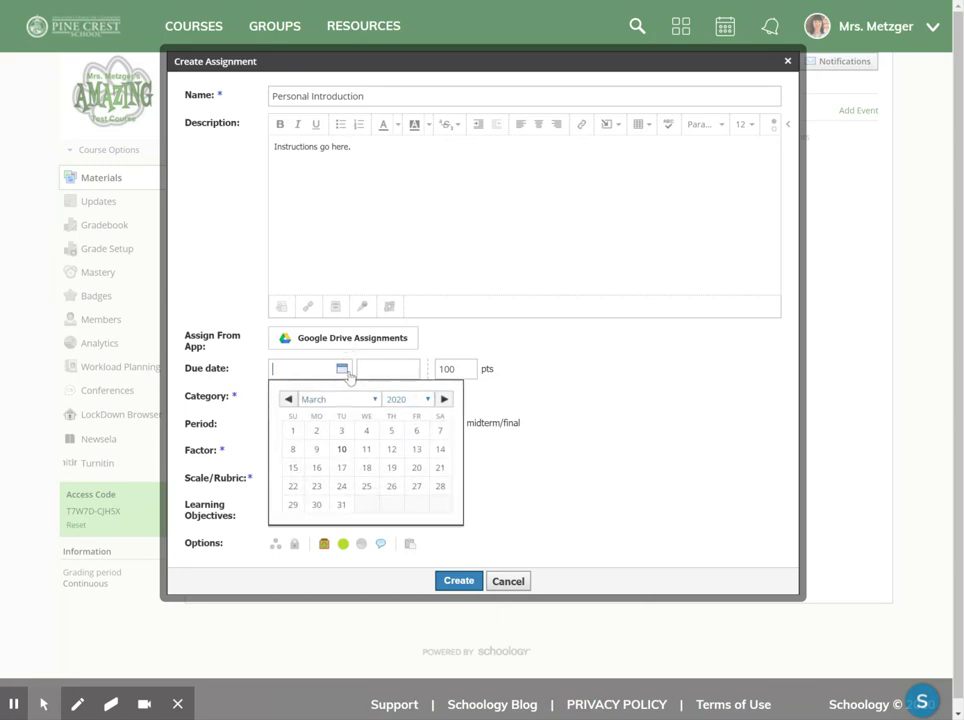
{"action": "left_click", "coordinate": [395, 454]}
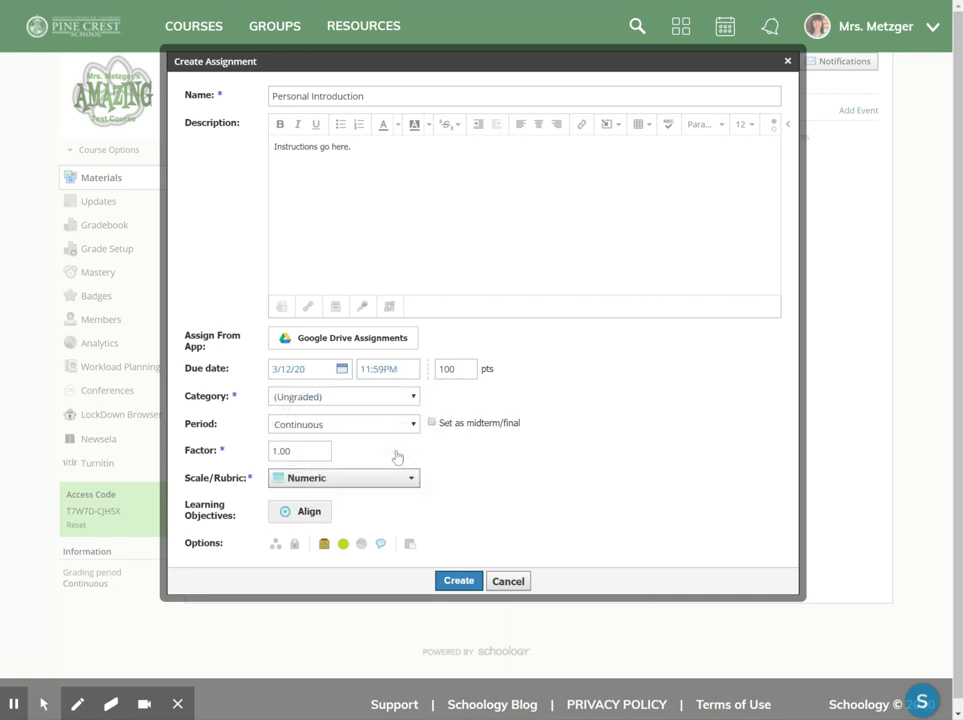
{"action": "left_click", "coordinate": [367, 375]}
{"action": "type", "text": "3:00PM"}
{"action": "left_click", "coordinate": [452, 369]}
{"action": "key", "text": "BackSpace"}
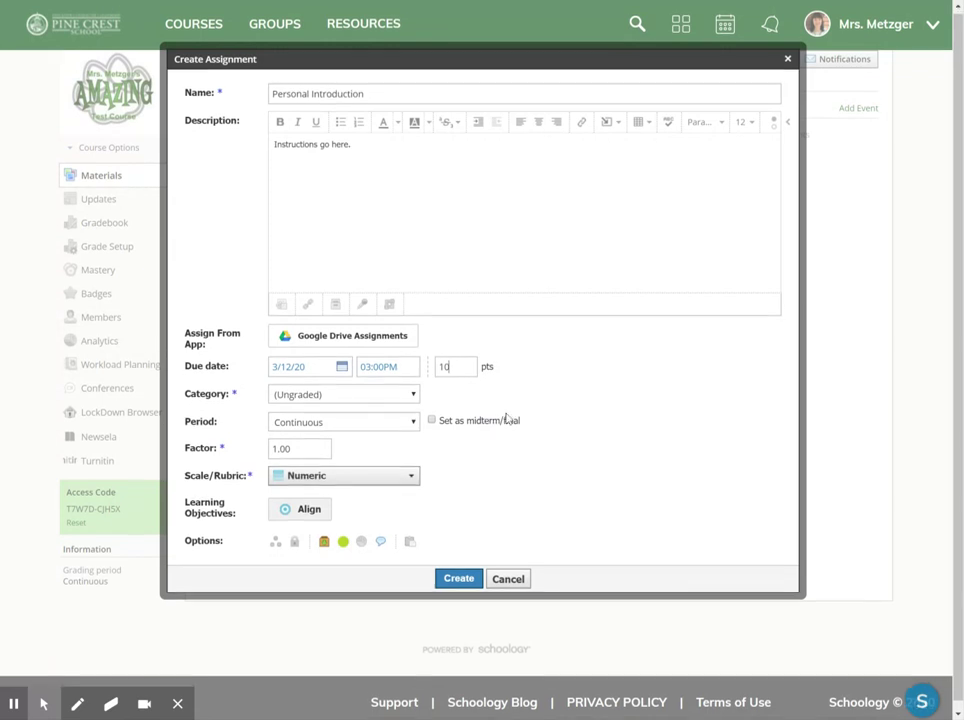
Step: Toggle the student submissions option off and back on, and create the assignment
{"action": "scroll", "coordinate": [503, 445], "scroll_direction": "down", "scroll_amount": 1}
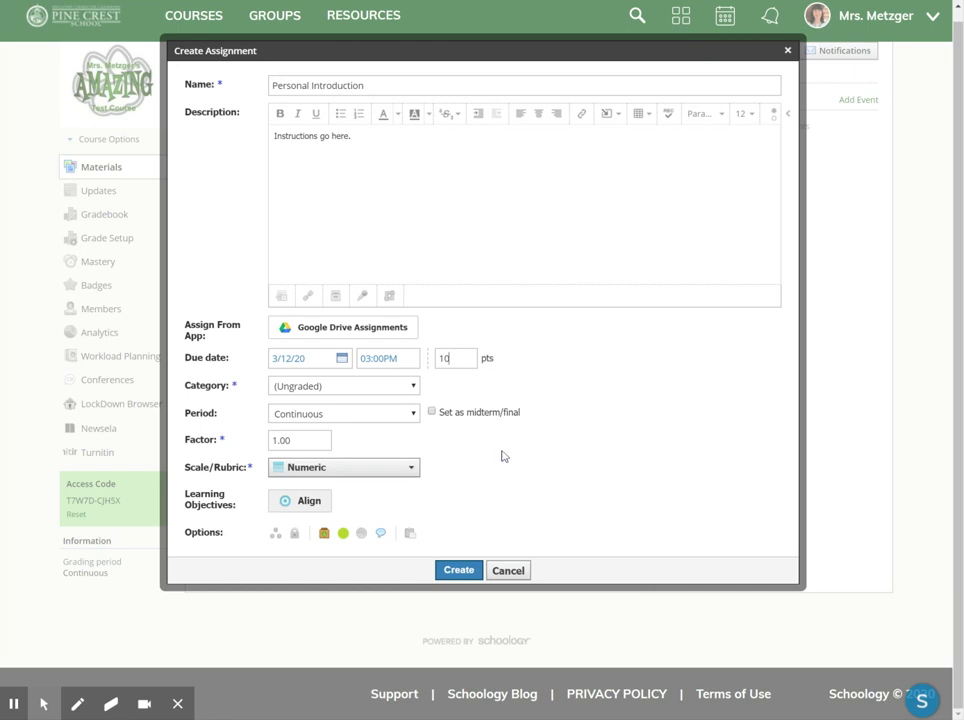
{"action": "left_click", "coordinate": [190, 536]}
{"action": "left_click", "coordinate": [324, 534]}
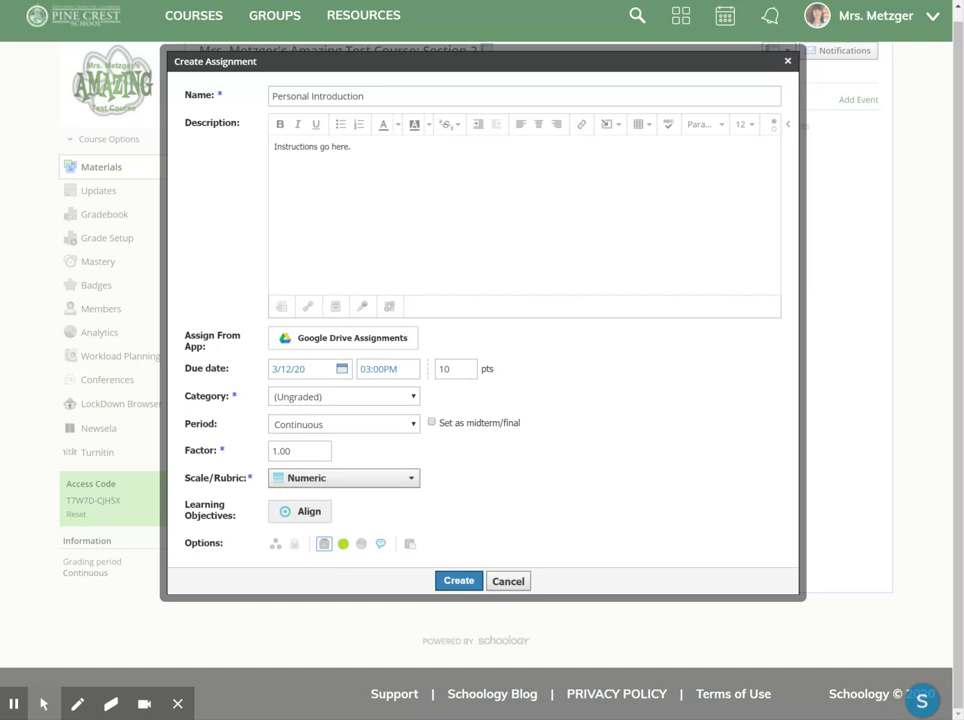
{"action": "left_click", "coordinate": [326, 547]}
{"action": "left_click", "coordinate": [456, 580]}
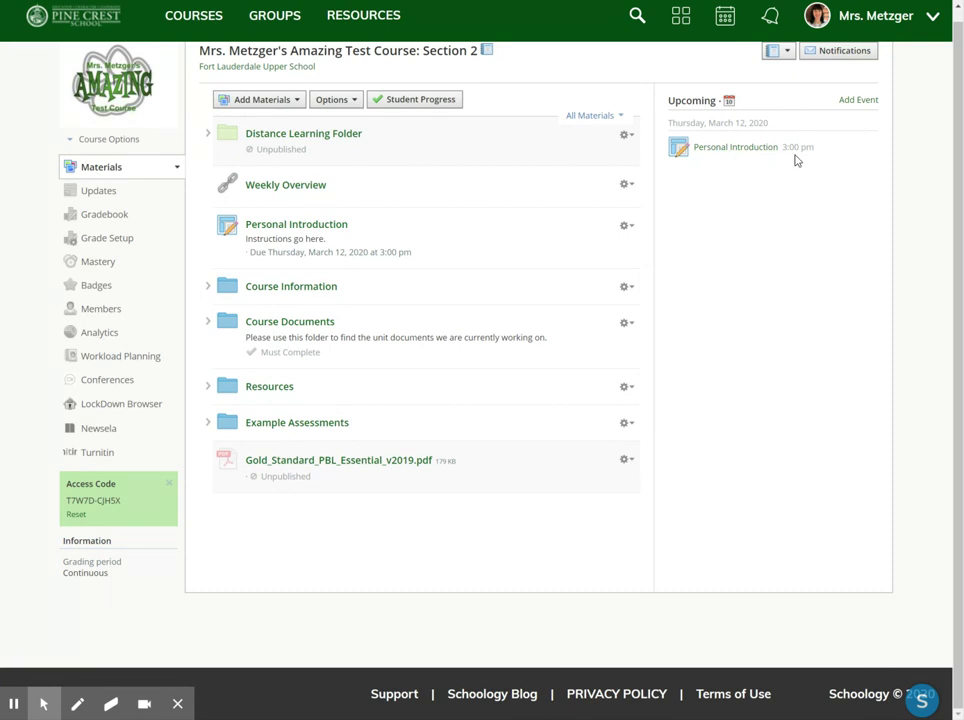
Step: Open the Personal Introduction assignment and examine its instructions and the submission status filters
{"action": "left_click", "coordinate": [745, 154]}
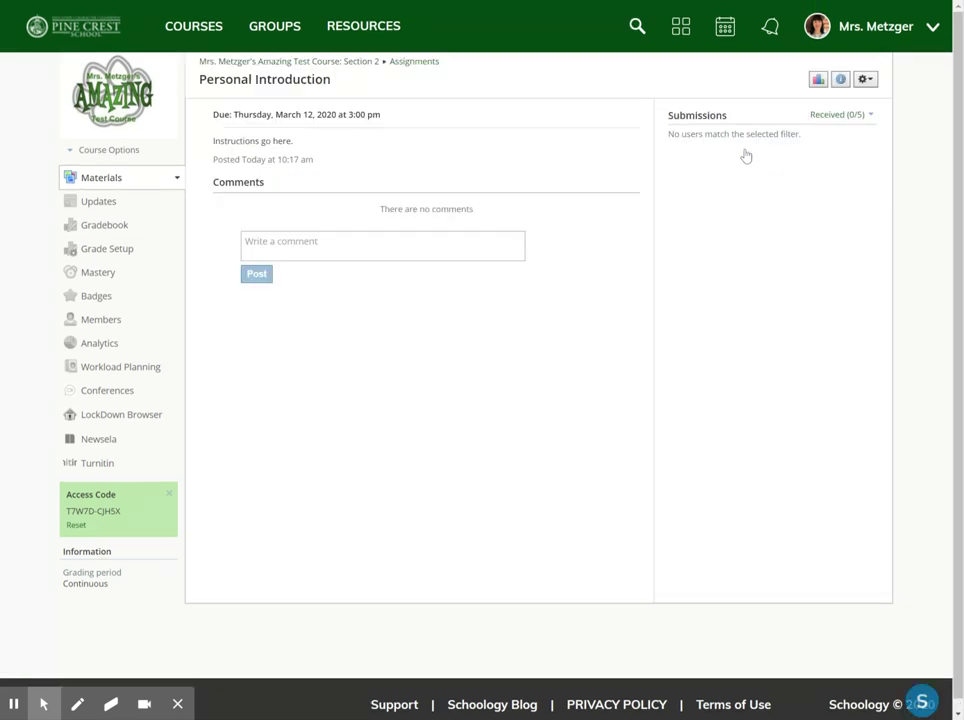
{"action": "left_click", "coordinate": [212, 147]}
{"action": "left_click_drag", "start_coordinate": [212, 147], "coordinate": [305, 150]}
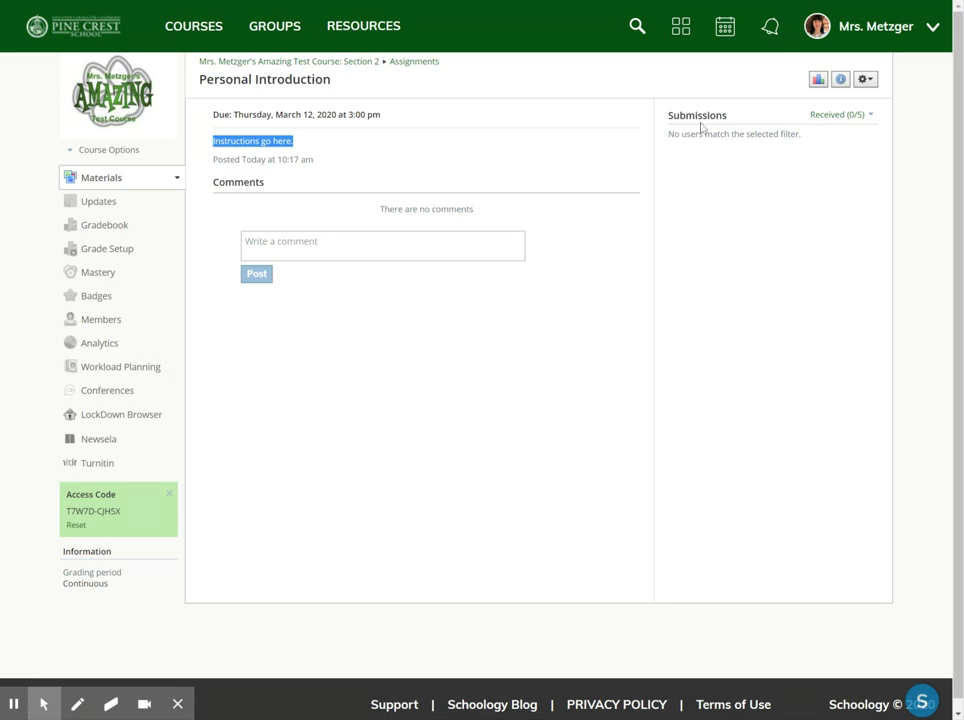
{"action": "left_click", "coordinate": [870, 116]}
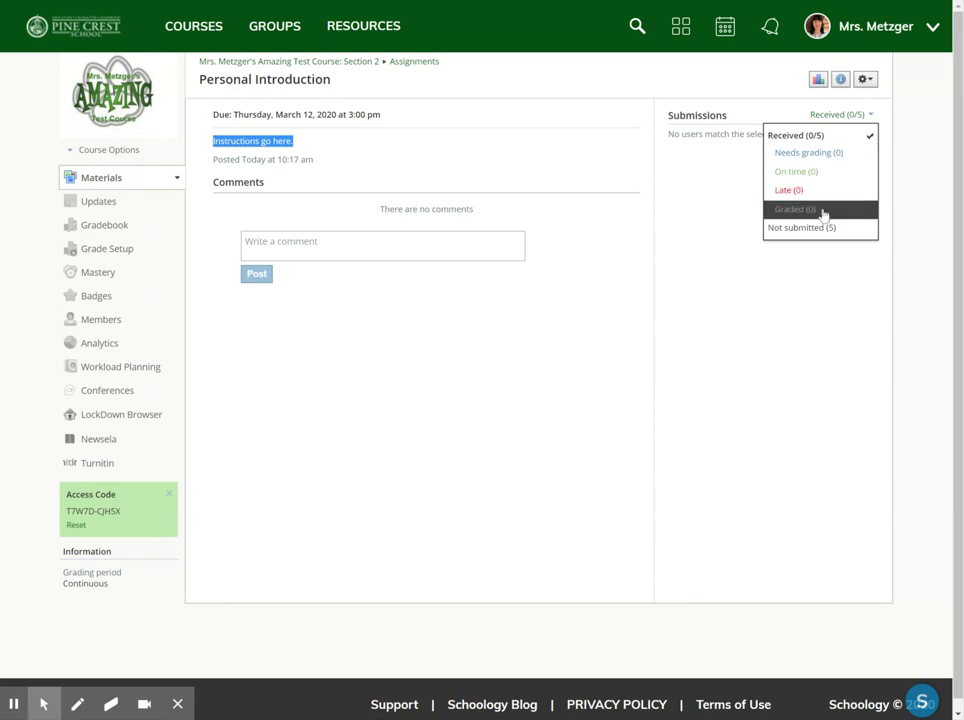
{"action": "left_click", "coordinate": [727, 168]}
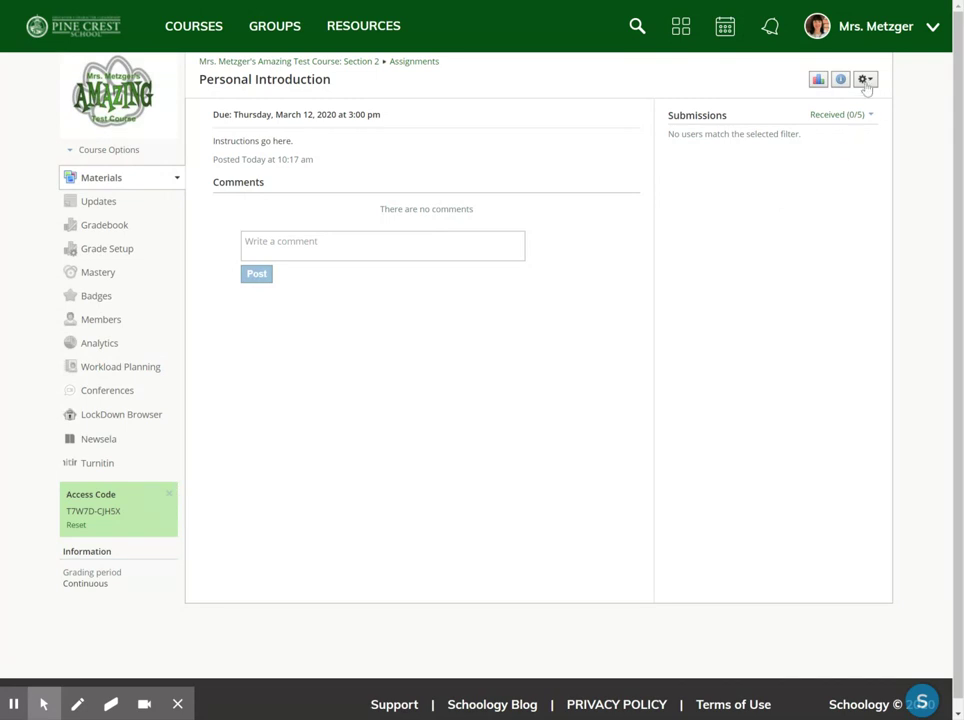
Step: Open the Personal Introduction assignment for editing, review its settings and save it
{"action": "left_click", "coordinate": [866, 84]}
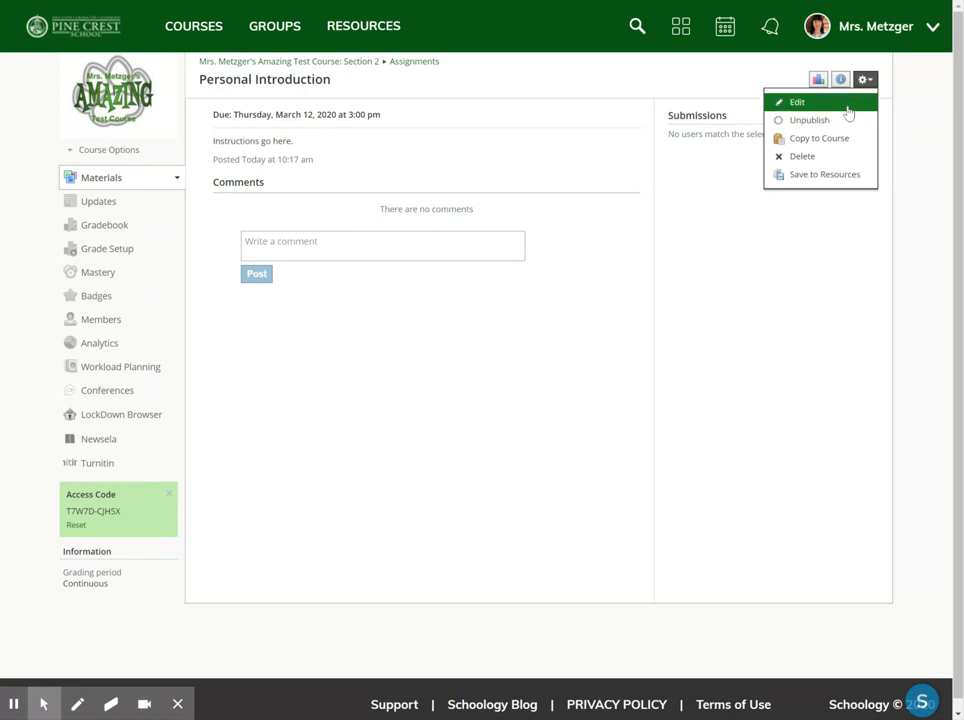
{"action": "left_click", "coordinate": [846, 104]}
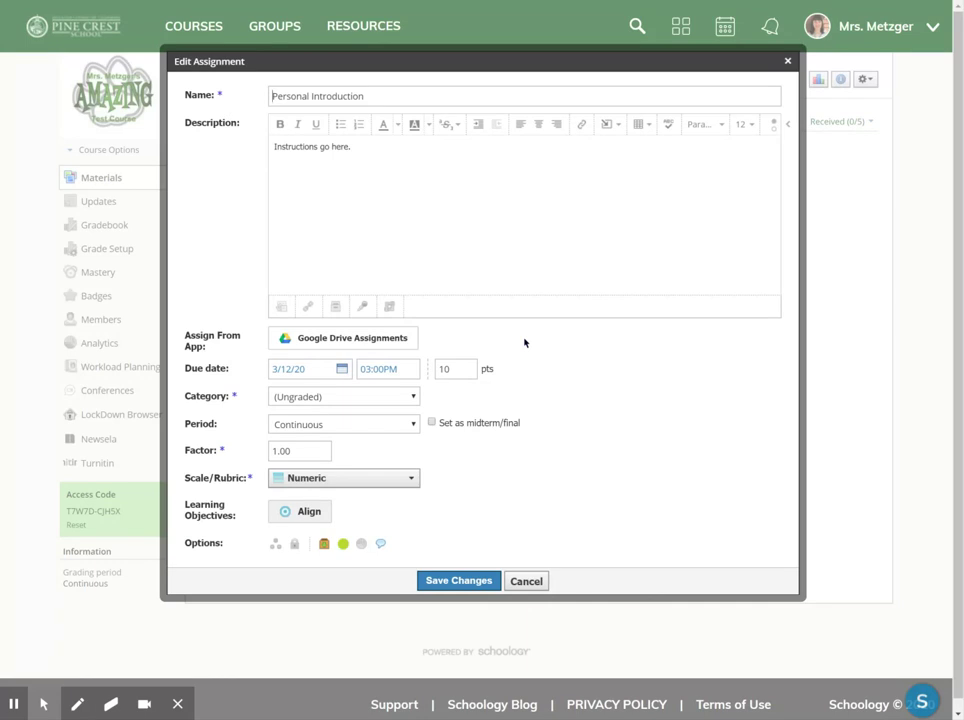
{"action": "left_click", "coordinate": [479, 589]}
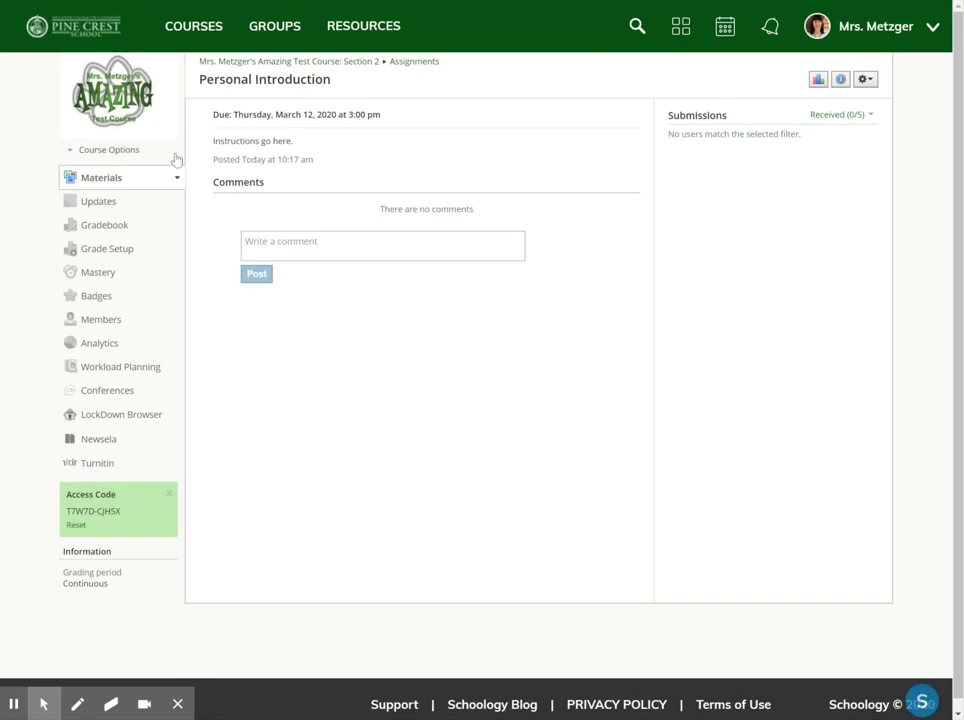
Step: Return to the course materials list and view the actions available for the Personal Introduction assignment
{"action": "left_click", "coordinate": [341, 64]}
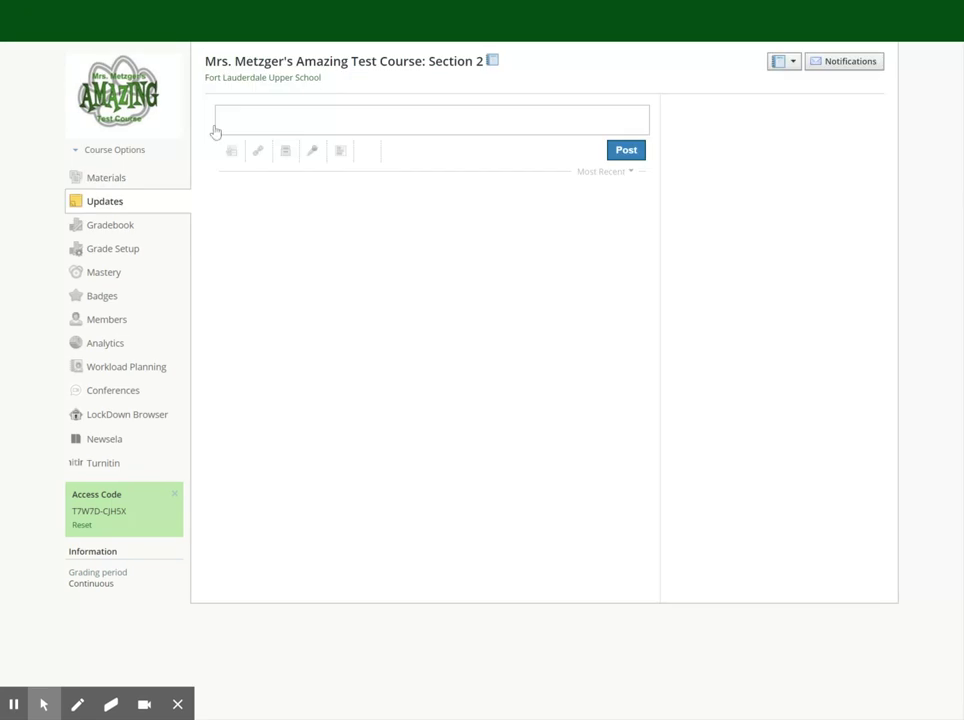
{"action": "left_click", "coordinate": [97, 183]}
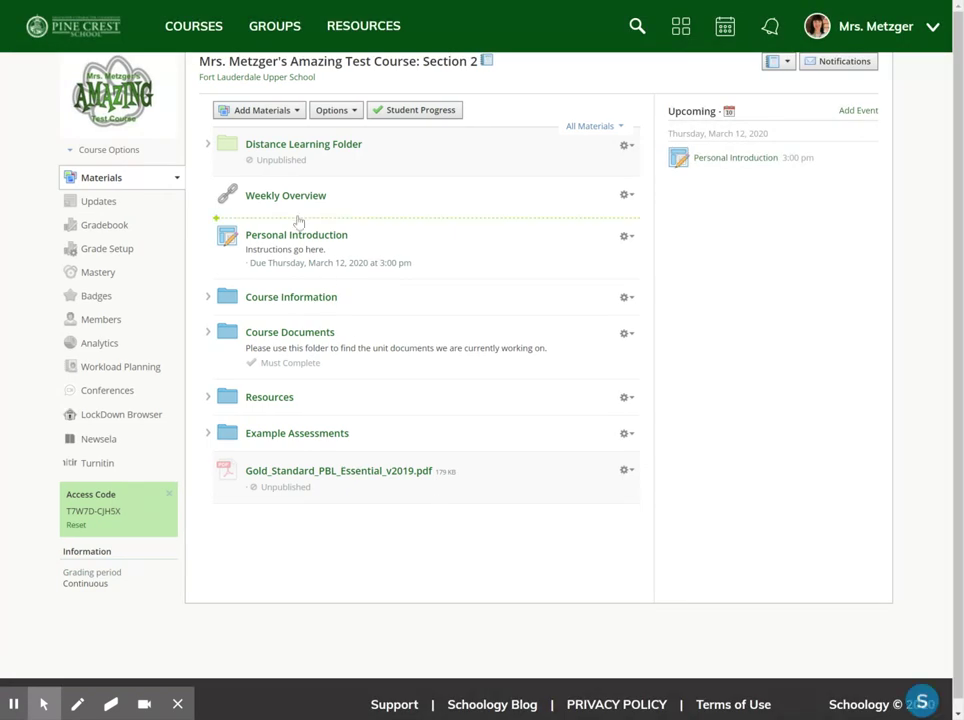
{"action": "left_click", "coordinate": [626, 237]}
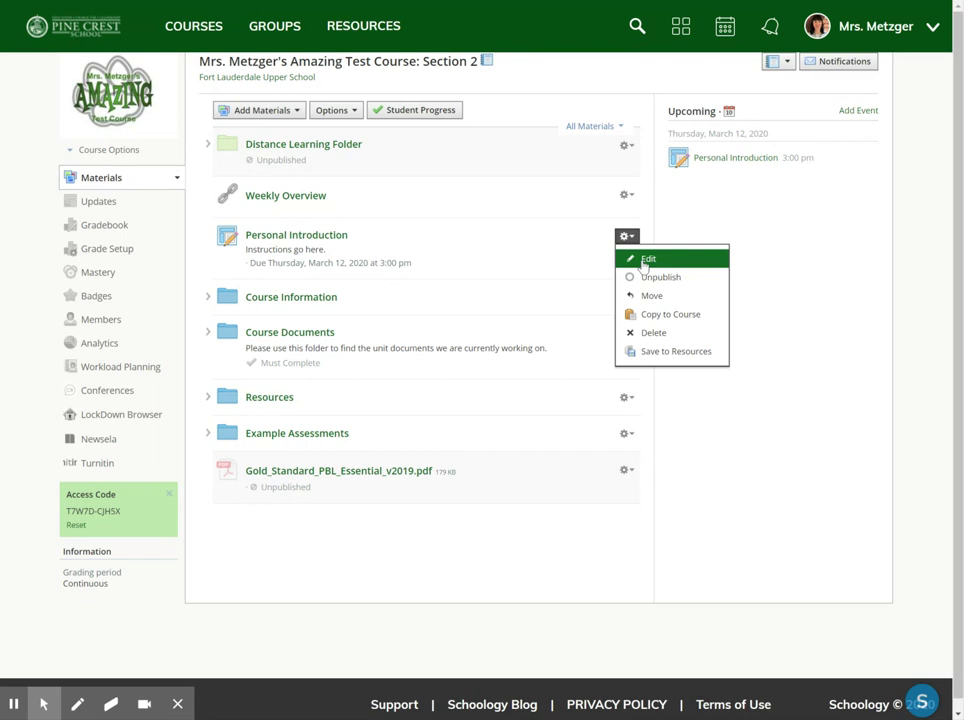
{"action": "left_click", "coordinate": [353, 525]}
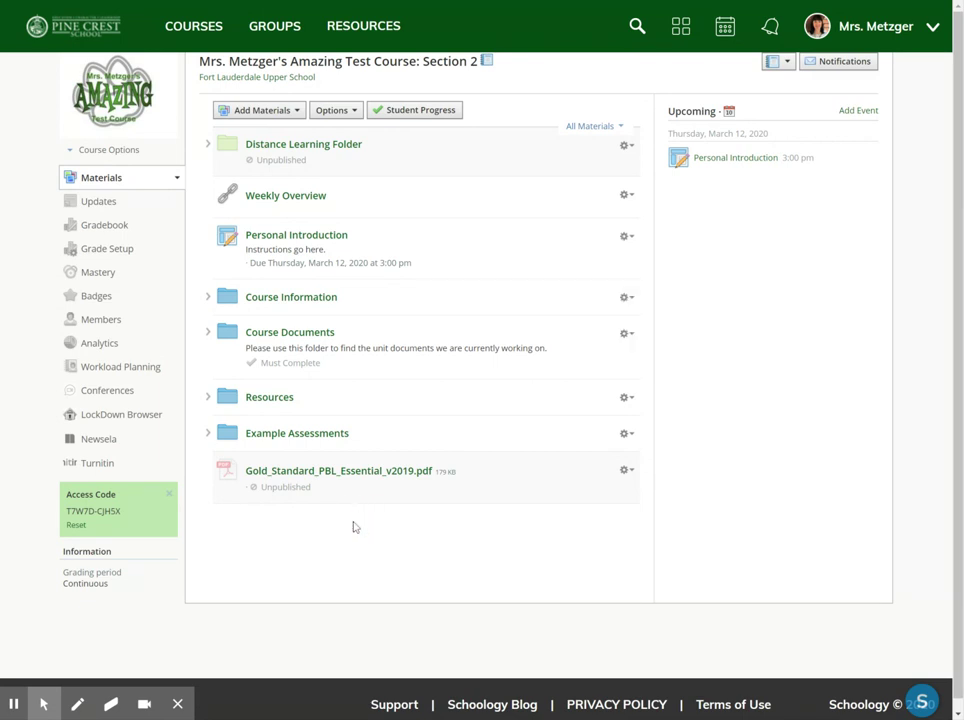